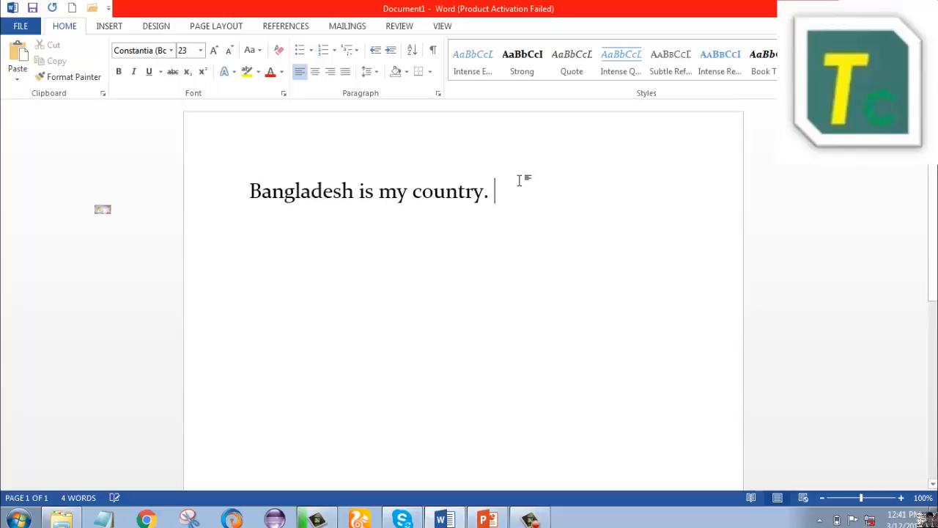
Step: Copy the sentence "Bangladesh is my country." and paste it six times after the original
left_click(236, 194)
key("ctrl+c")
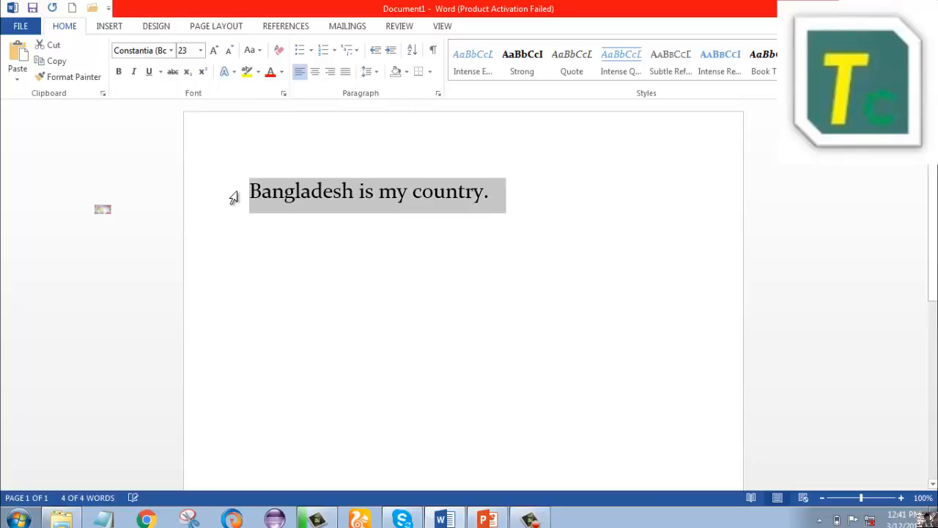
left_click(515, 204)
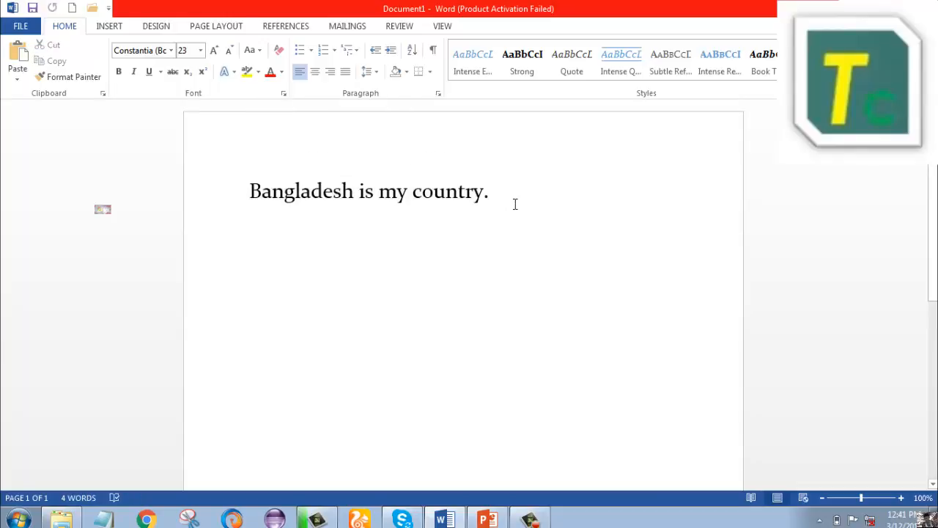
key("ctrl+v")
key("ctrl+v")
key("ctrl+v")
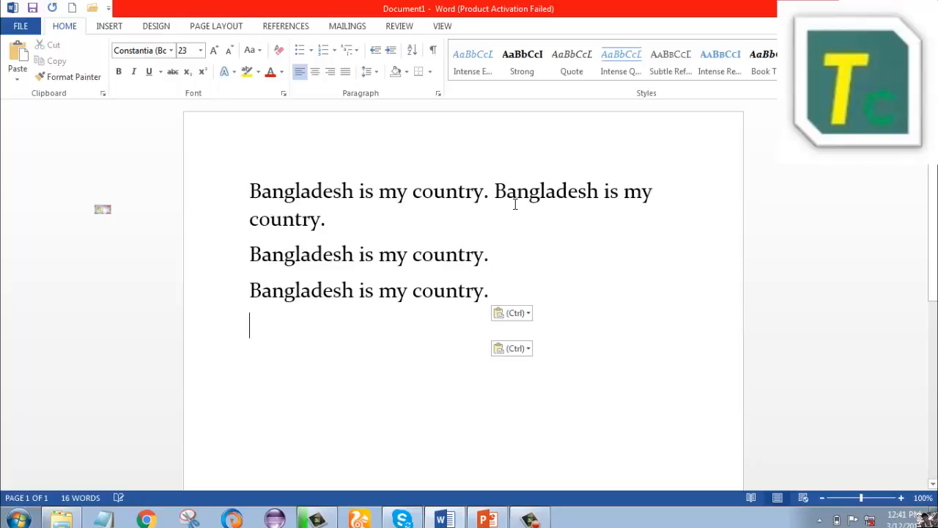
key("ctrl+v")
key("ctrl+v")
key("ctrl+v")
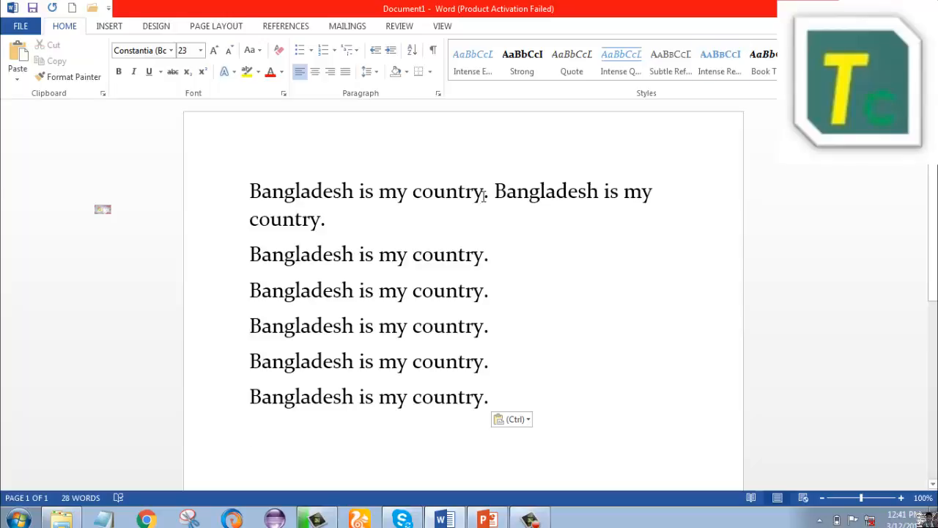
Step: Apply yellow standard-colour shading to the first "Bangladesh is my country" sentence and deselect it
left_click_drag(484, 192, 291, 194)
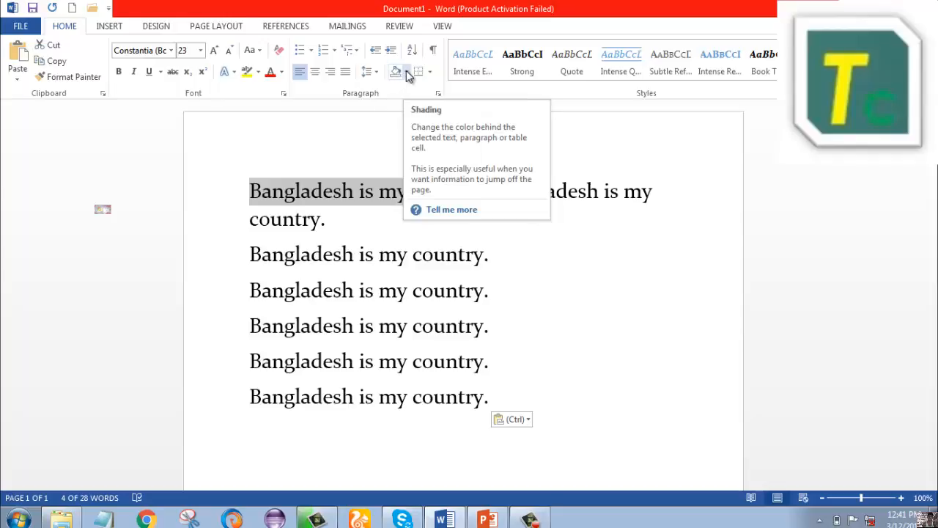
left_click(407, 72)
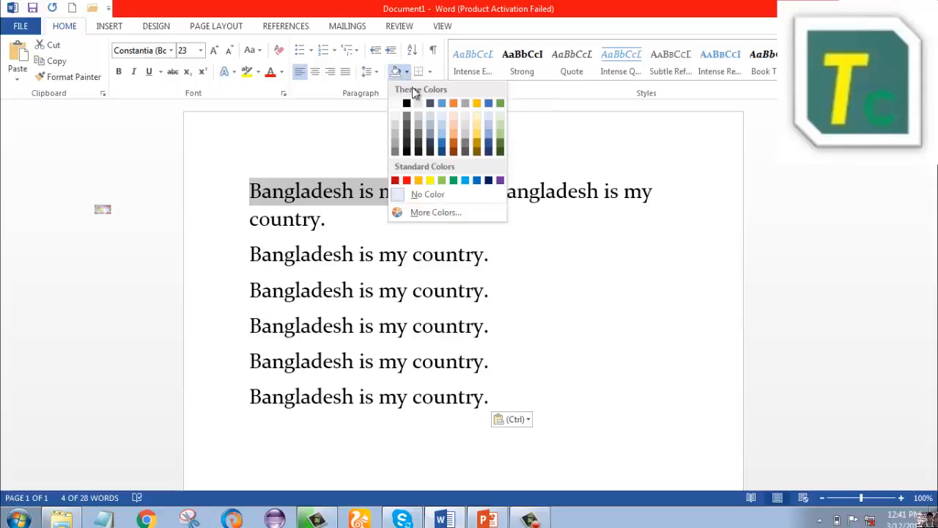
left_click(432, 182)
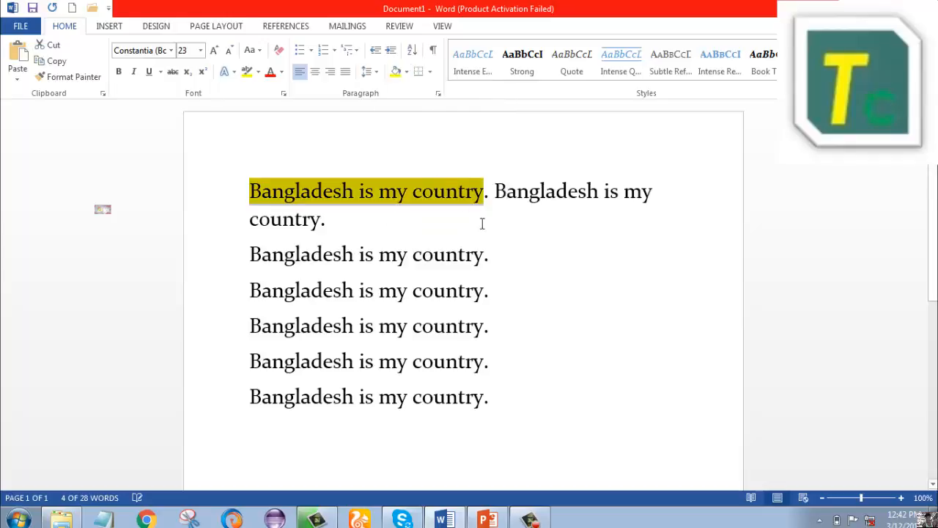
left_click(547, 256)
Step: Apply red standard-colour shading to the five separate sentence lines below the first paragraph
left_click_drag(489, 403, 326, 249)
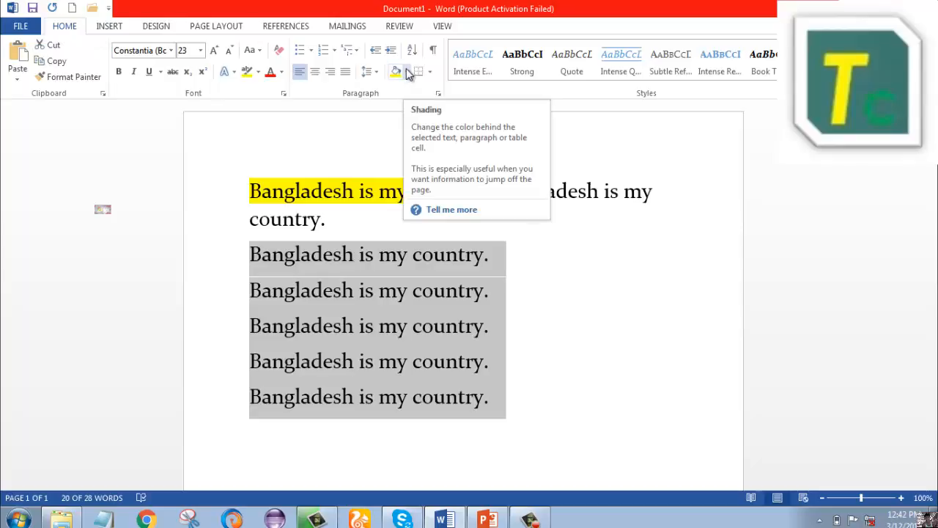
left_click(408, 72)
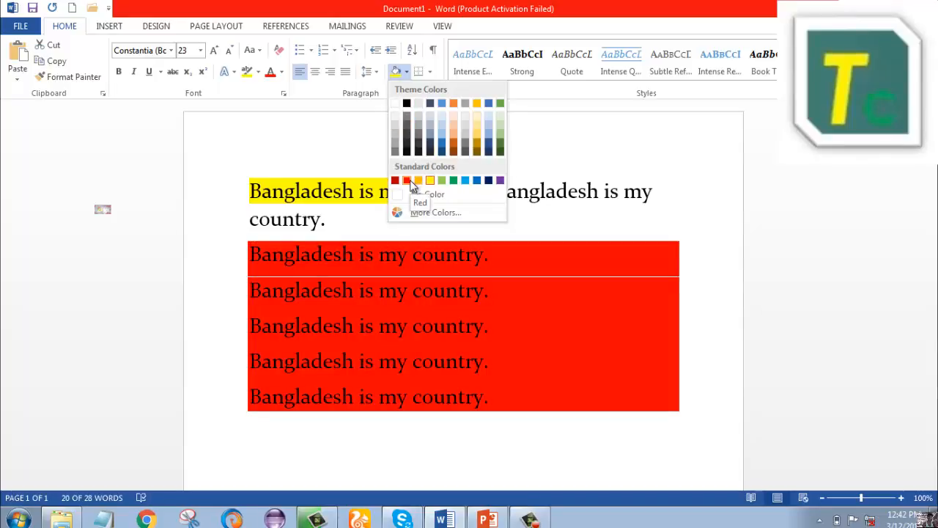
left_click(409, 181)
left_click(723, 288)
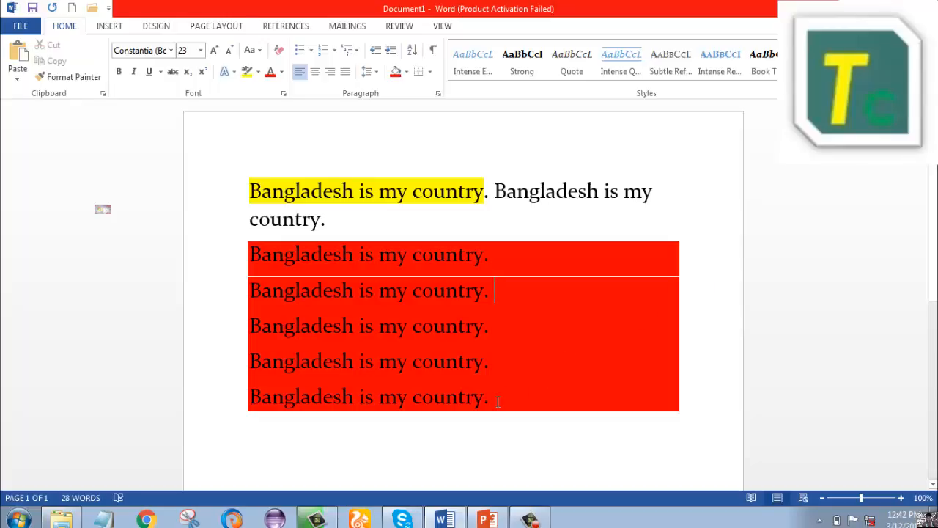
Step: Undo the red shading on the five sentence lines and clear the selection
key("ctrl+z")
left_click(555, 366)
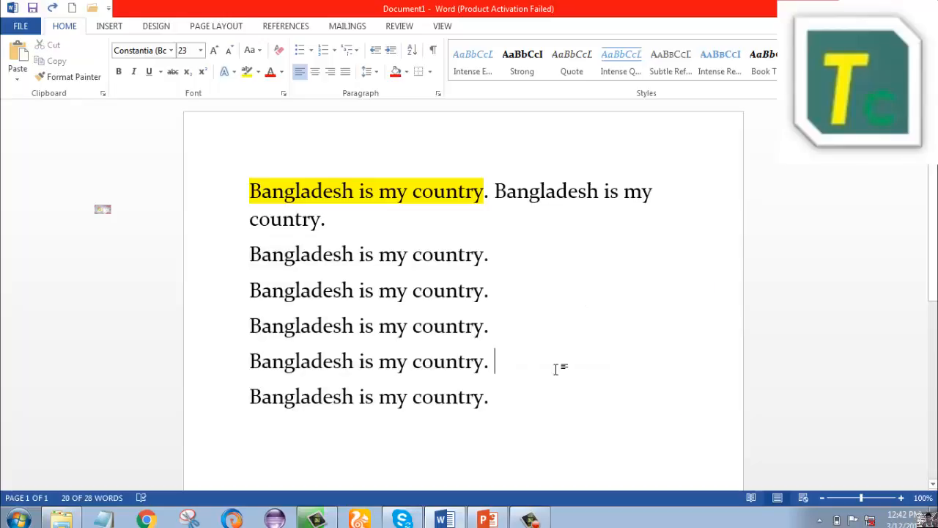
left_click(496, 291)
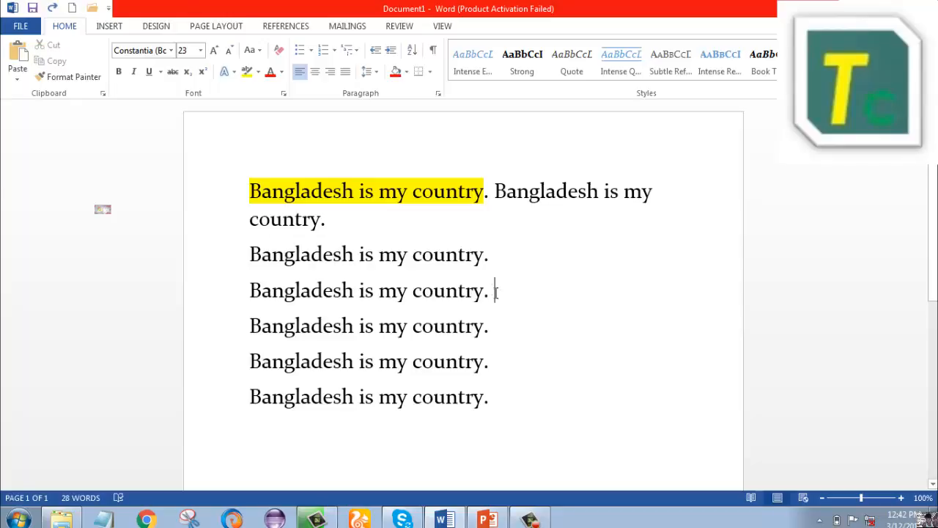
Step: Open the custom shading colour settings for the two sentence lines below the first paragraph, using the RGB colour model
left_click_drag(496, 291, 261, 258)
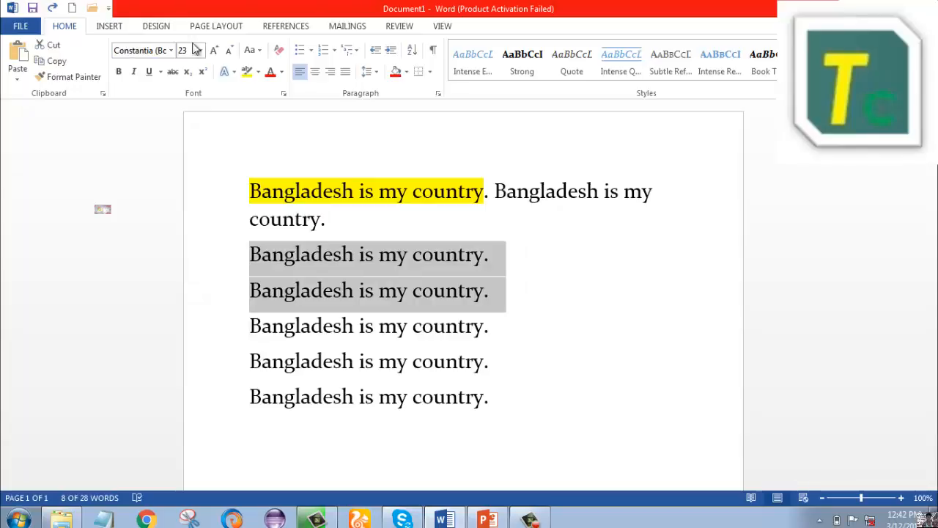
left_click(407, 71)
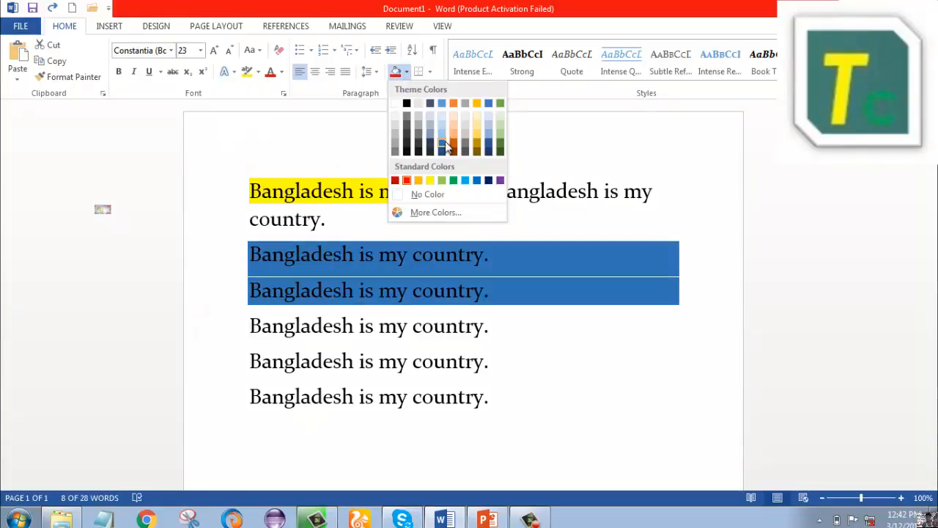
left_click(435, 213)
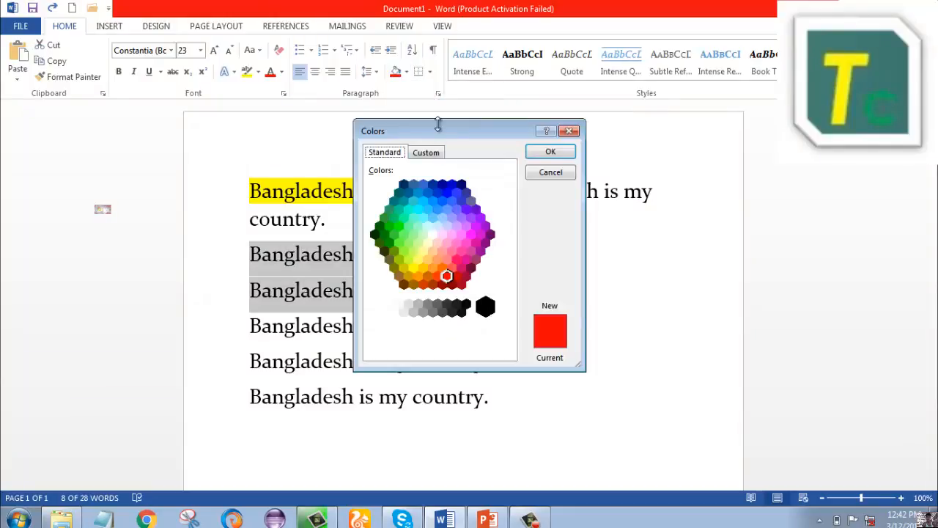
left_click_drag(437, 125, 674, 114)
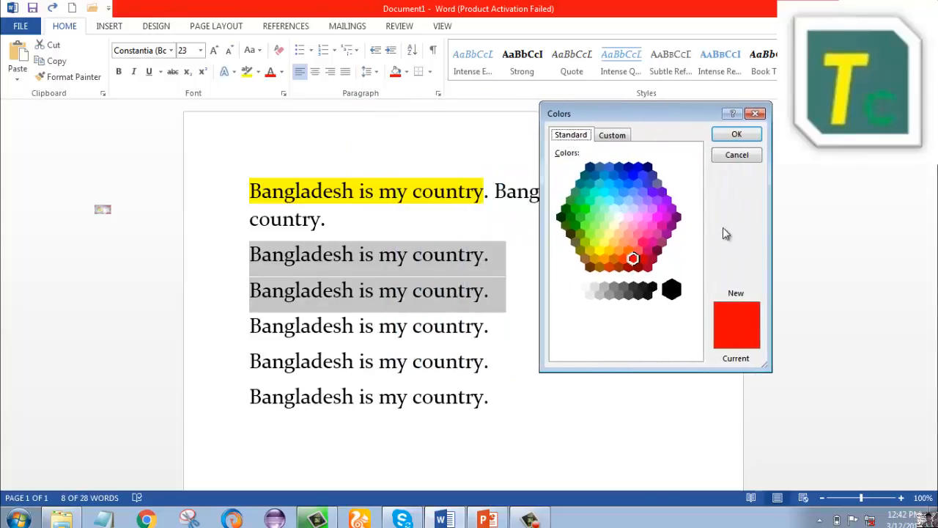
left_click(613, 136)
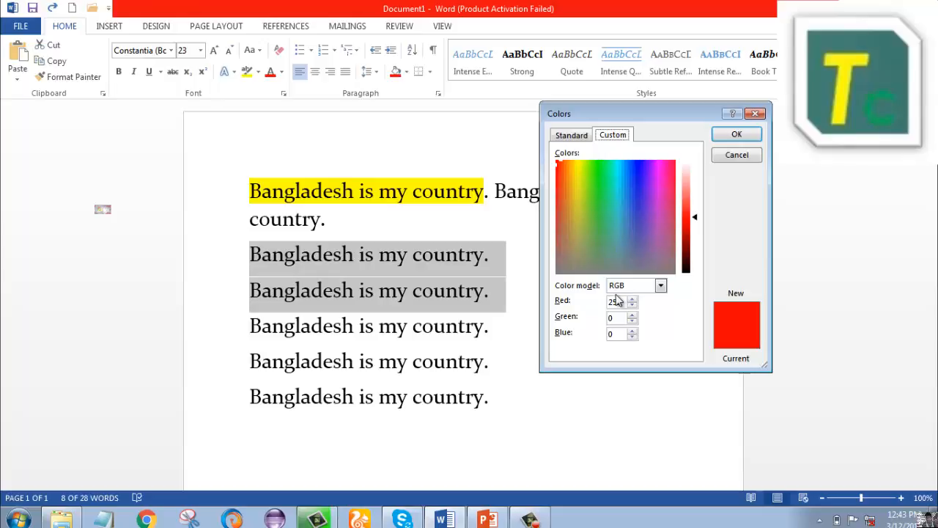
left_click(661, 286)
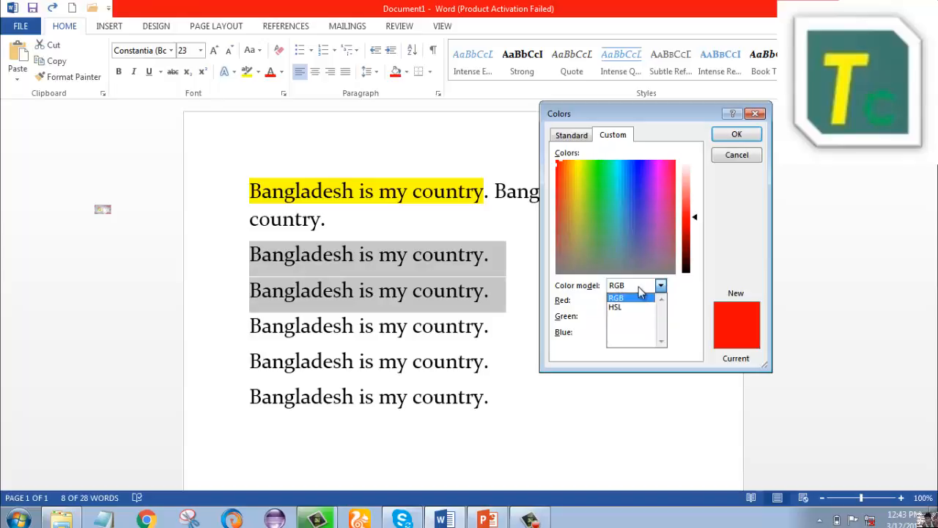
left_click(638, 287)
left_click(638, 286)
left_click(639, 288)
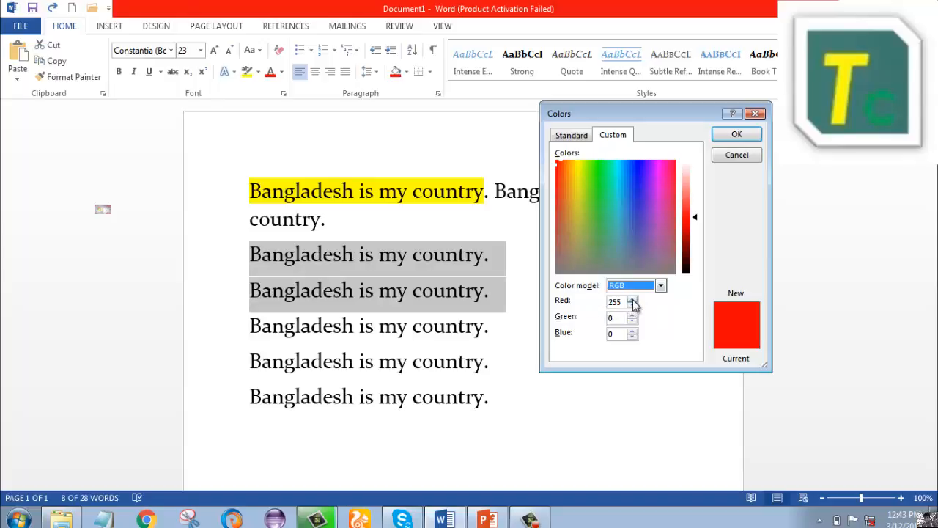
Step: Try lowering the custom colour's Red value and bring it back to 255
left_click(633, 300)
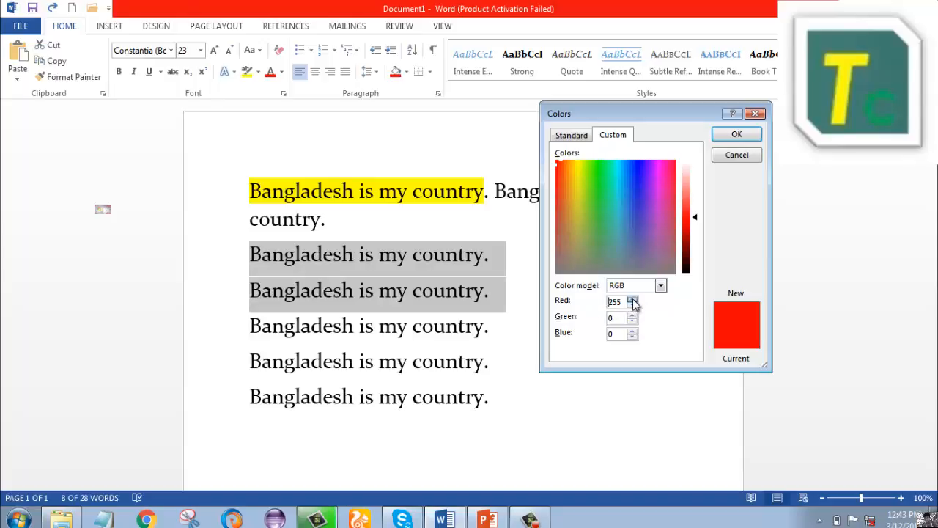
left_click(632, 305)
left_click(632, 305)
left_click(633, 300)
left_click(633, 300)
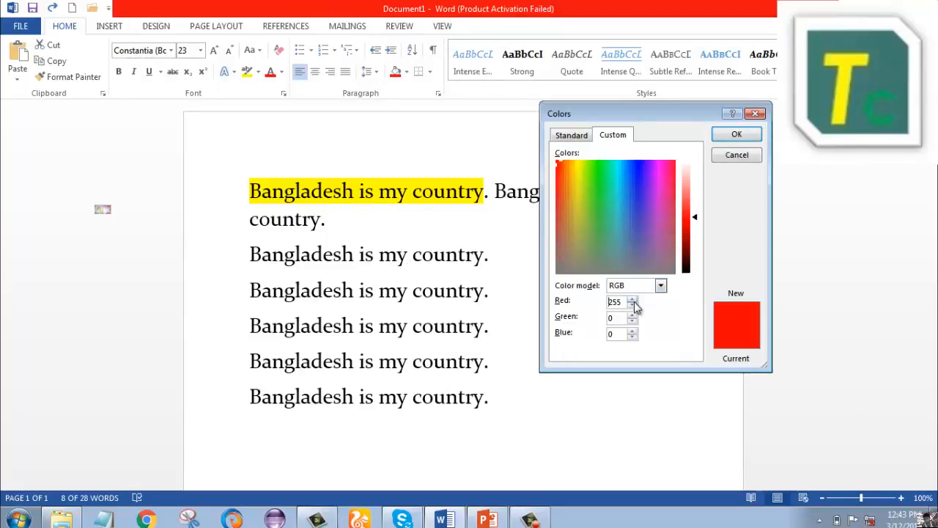
Step: Try raising the custom colour's Green value and bring it back to 0
left_click(633, 315)
left_click(633, 314)
left_click(632, 314)
left_click(632, 314)
left_click(632, 314)
left_click(633, 315)
left_click(633, 314)
left_click(633, 321)
left_click(634, 321)
Step: Raise the custom colour's Blue value slightly and apply the colour as shading to the two selected lines
left_click(632, 330)
left_click(632, 331)
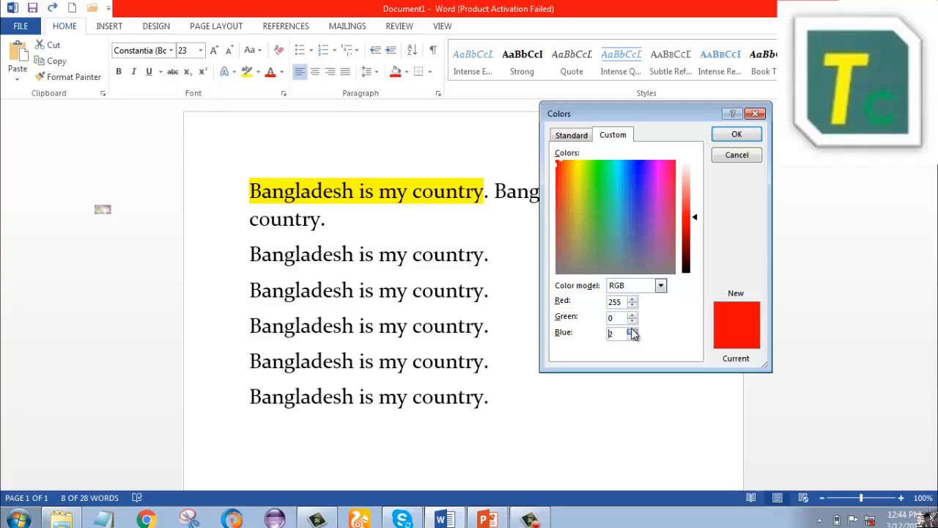
left_click(632, 331)
left_click(744, 134)
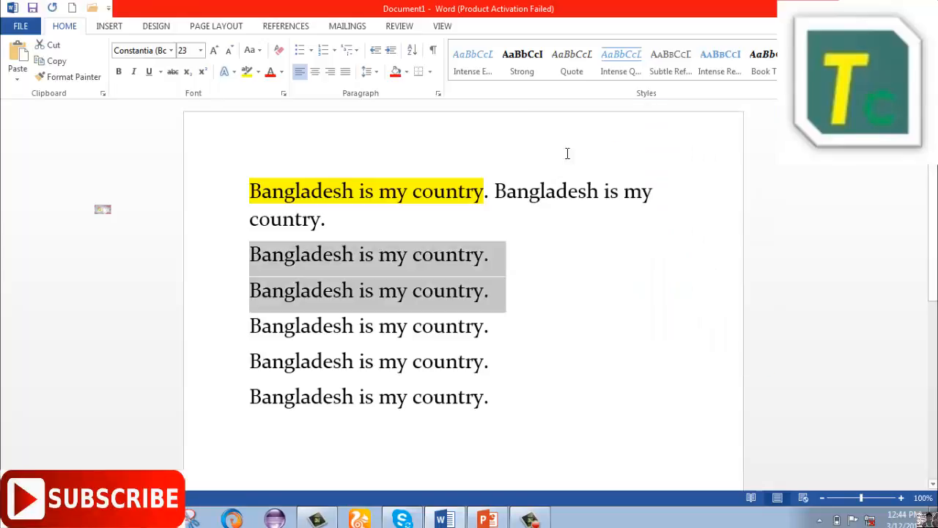
left_click(544, 320)
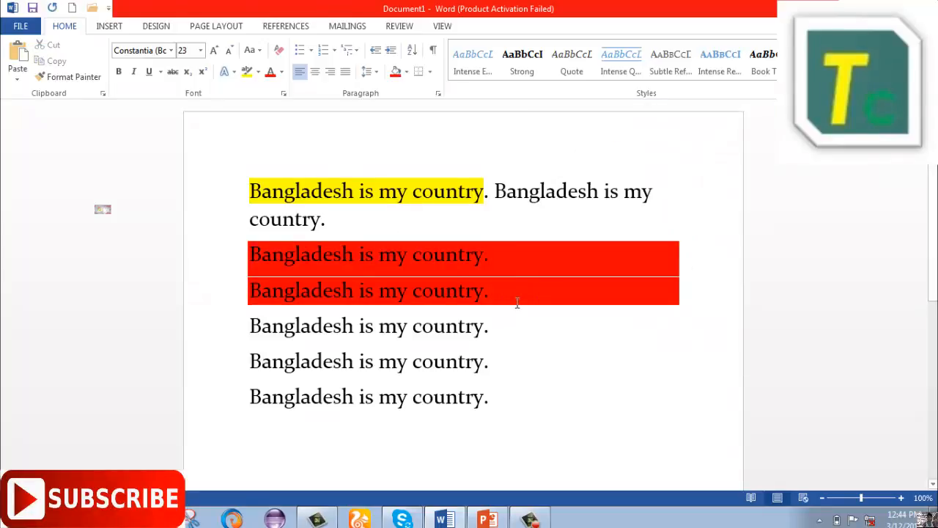
Step: Place the text cursor at the end of the document's last sentence line
scroll(516, 301, "down", 2)
left_click(505, 301)
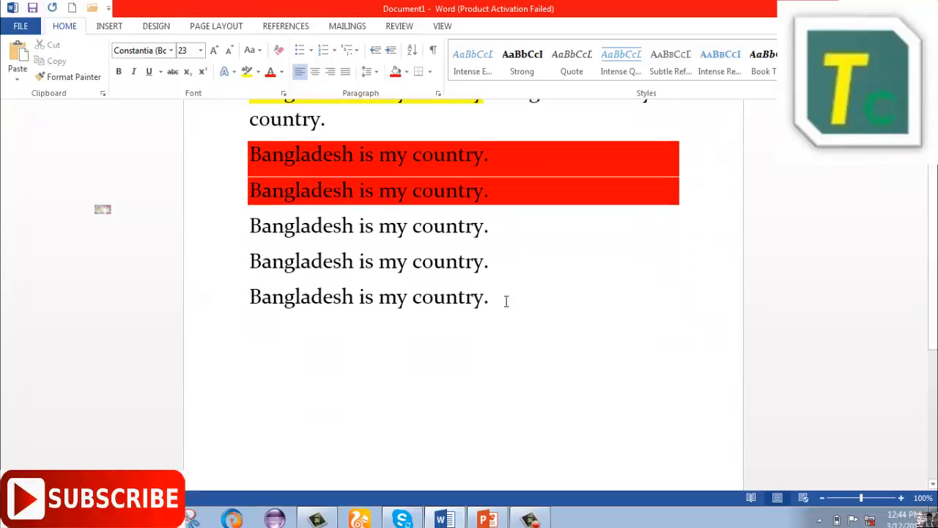